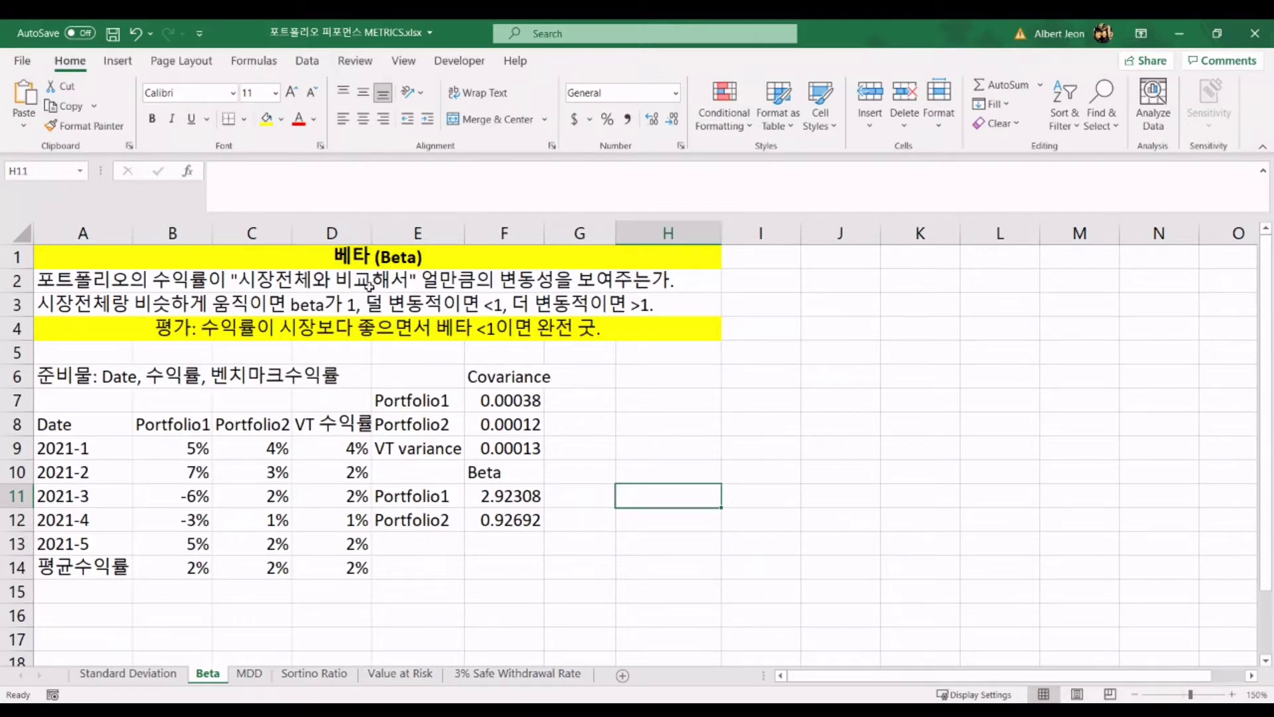
- Read the Beta title, its definition, the interpretation around 1 and the evaluation rule in rows 1 to 4
{"action": "left_click_drag", "start_coordinate": [117, 254], "coordinate": [599, 268]}
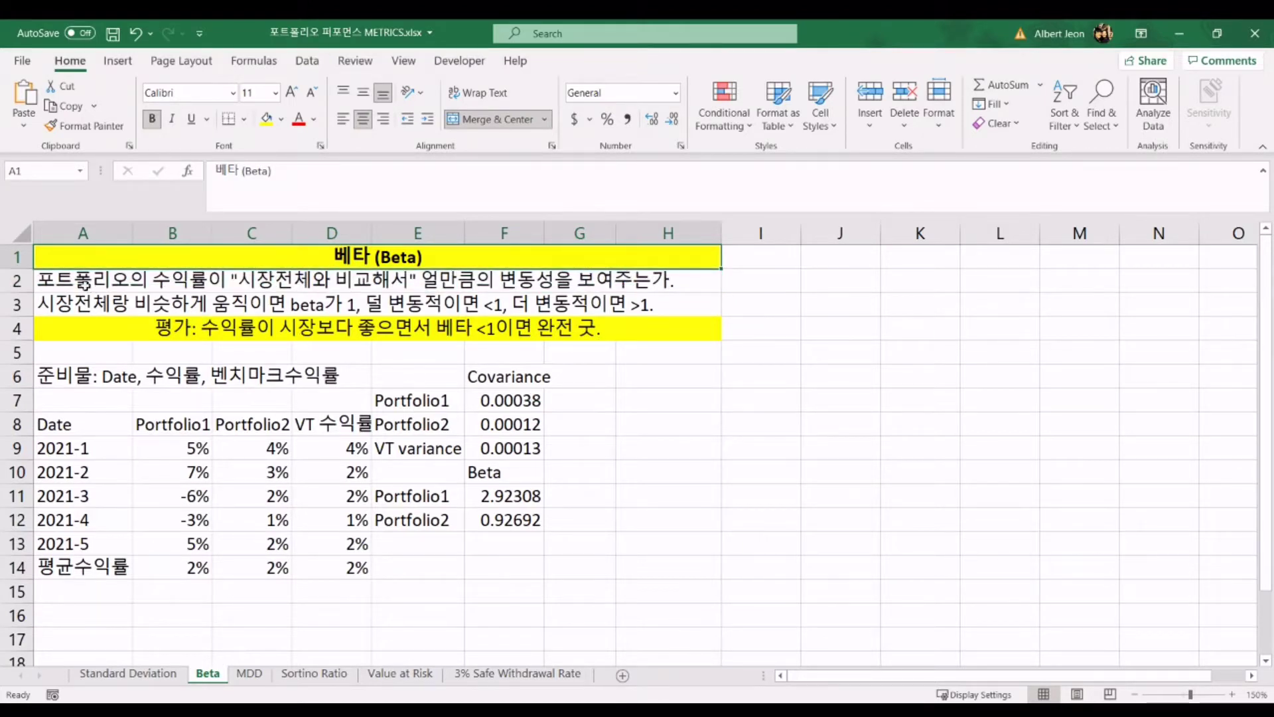
{"action": "left_click_drag", "start_coordinate": [61, 277], "coordinate": [705, 284]}
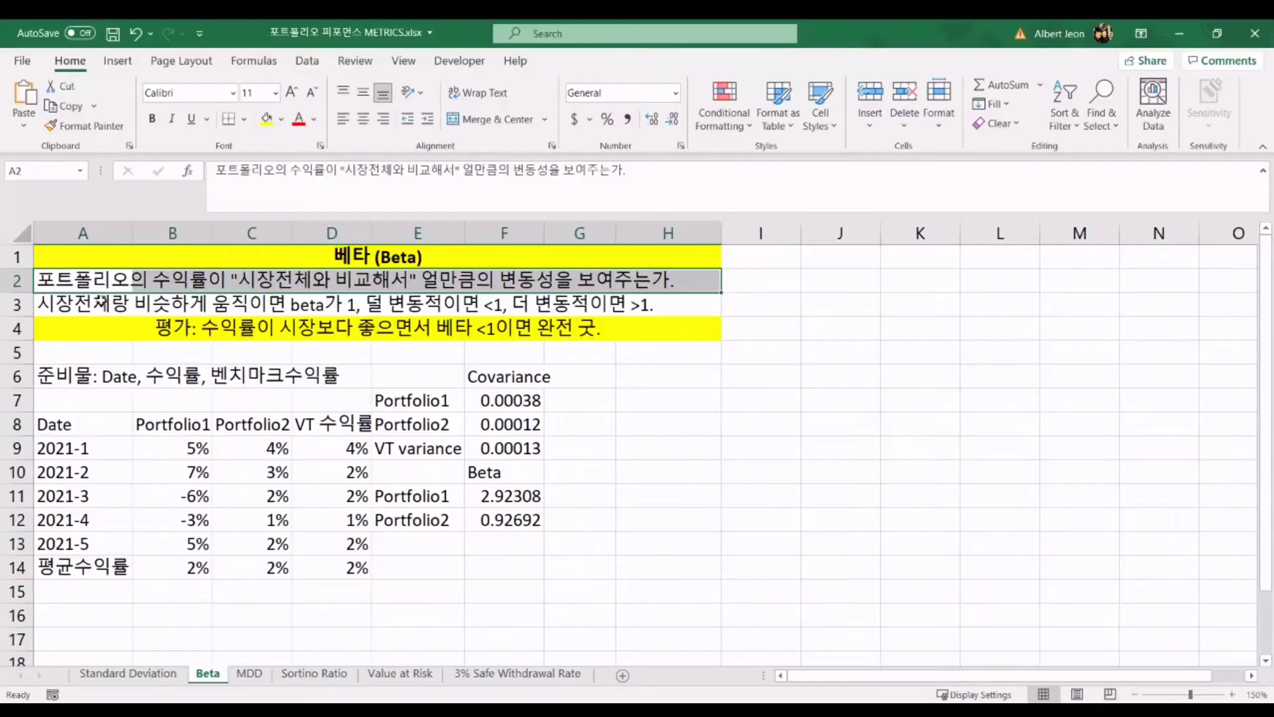
{"action": "left_click_drag", "start_coordinate": [57, 308], "coordinate": [658, 301]}
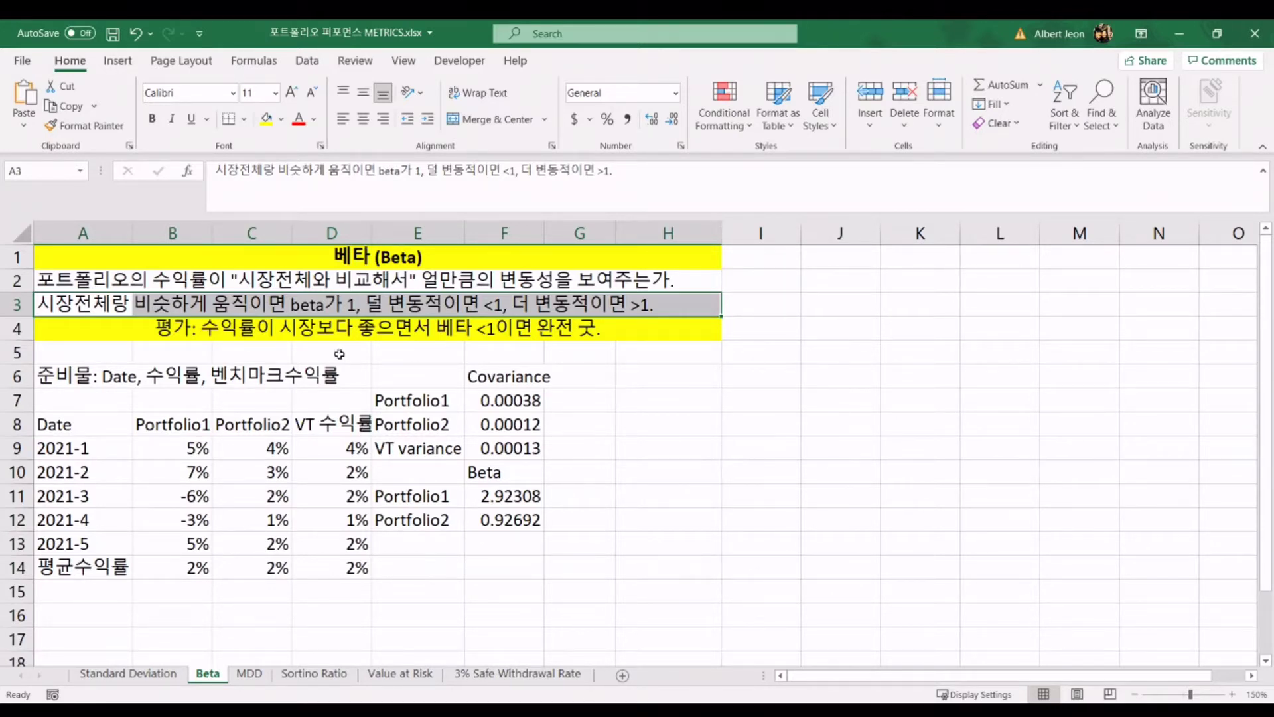
{"action": "left_click", "coordinate": [84, 328]}
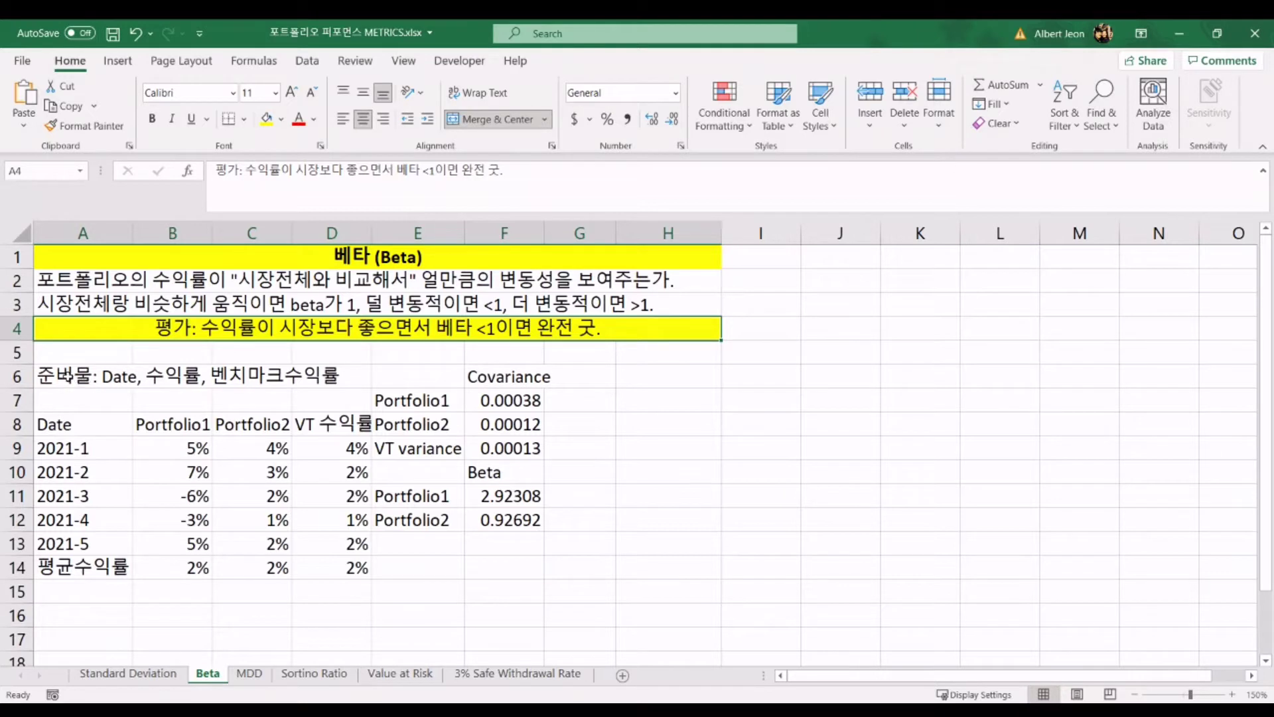
- Review the required data listed in row 6 and the matching date, portfolio and VT return columns of the table
{"action": "left_click_drag", "start_coordinate": [67, 376], "coordinate": [328, 373]}
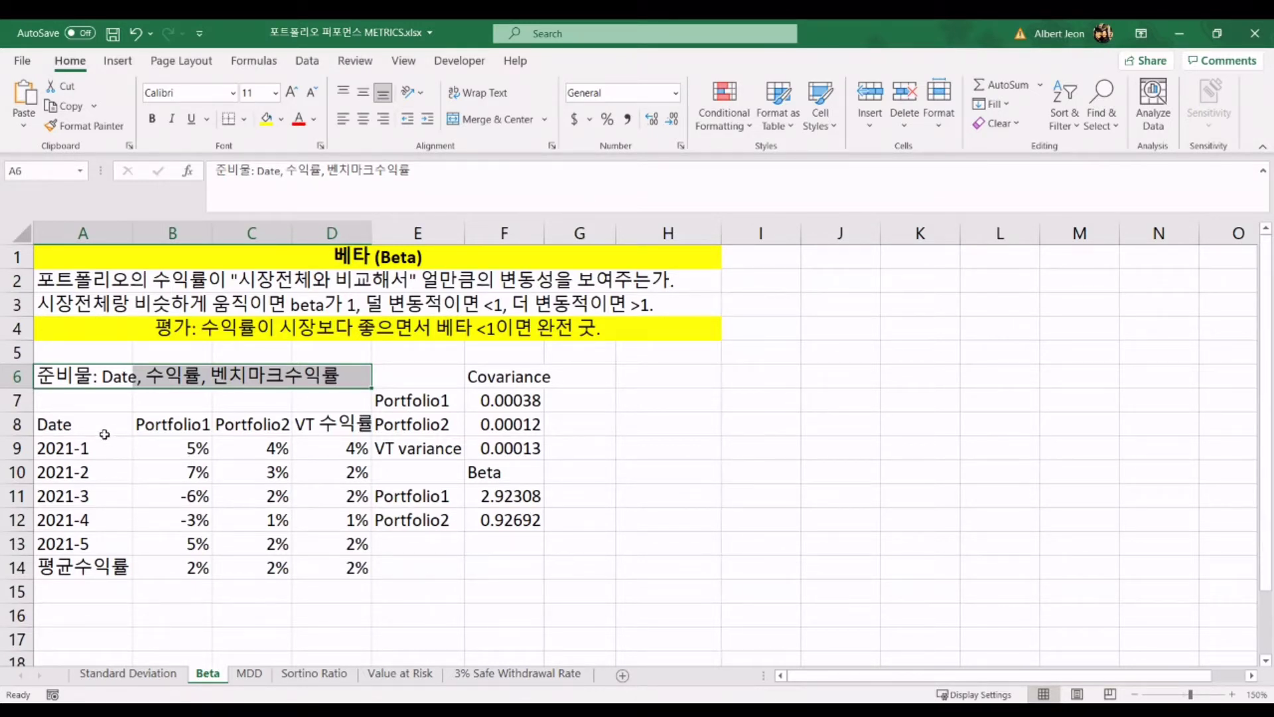
{"action": "left_click_drag", "start_coordinate": [90, 424], "coordinate": [96, 544]}
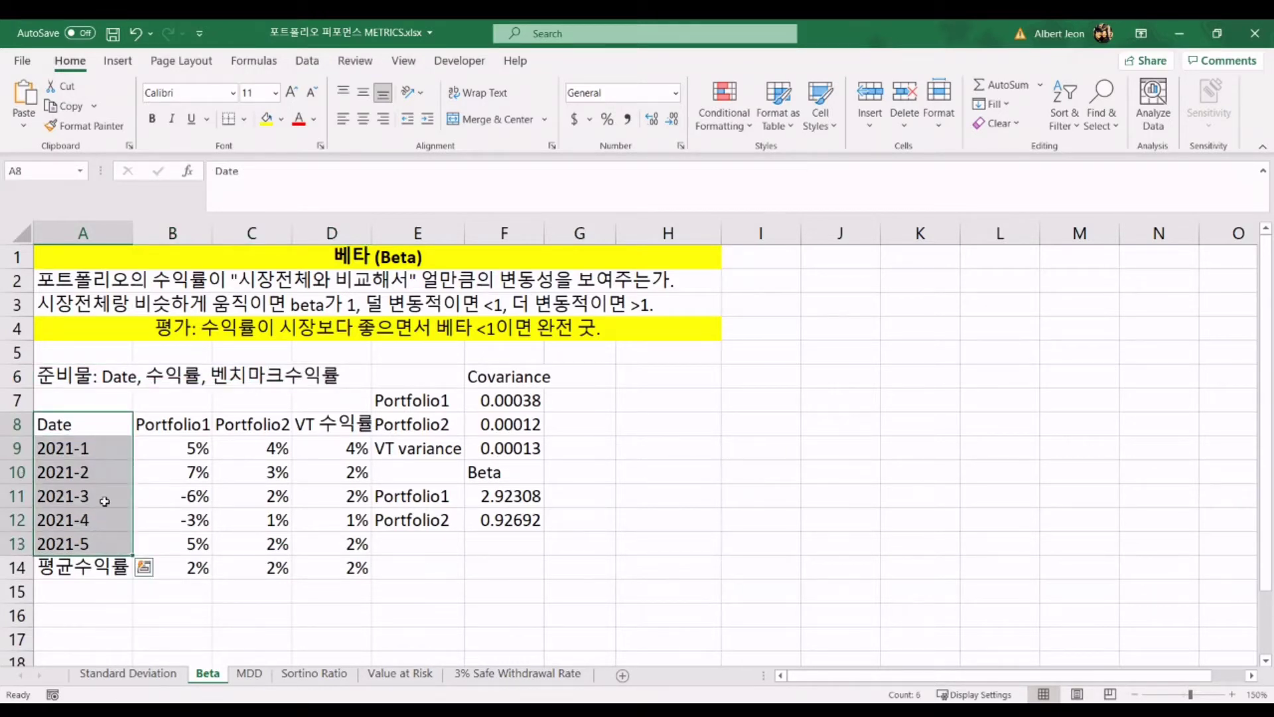
{"action": "left_click", "coordinate": [159, 424]}
{"action": "left_click_drag", "start_coordinate": [159, 424], "coordinate": [239, 426]}
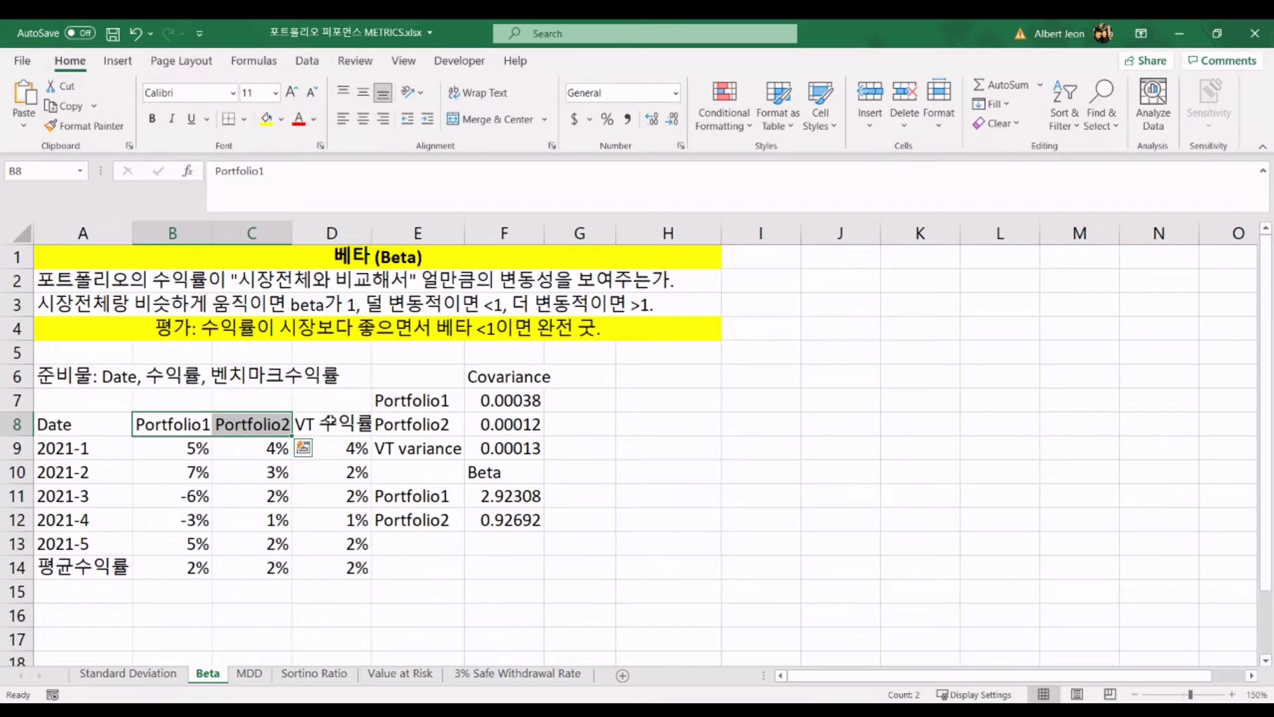
{"action": "left_click", "coordinate": [326, 422]}
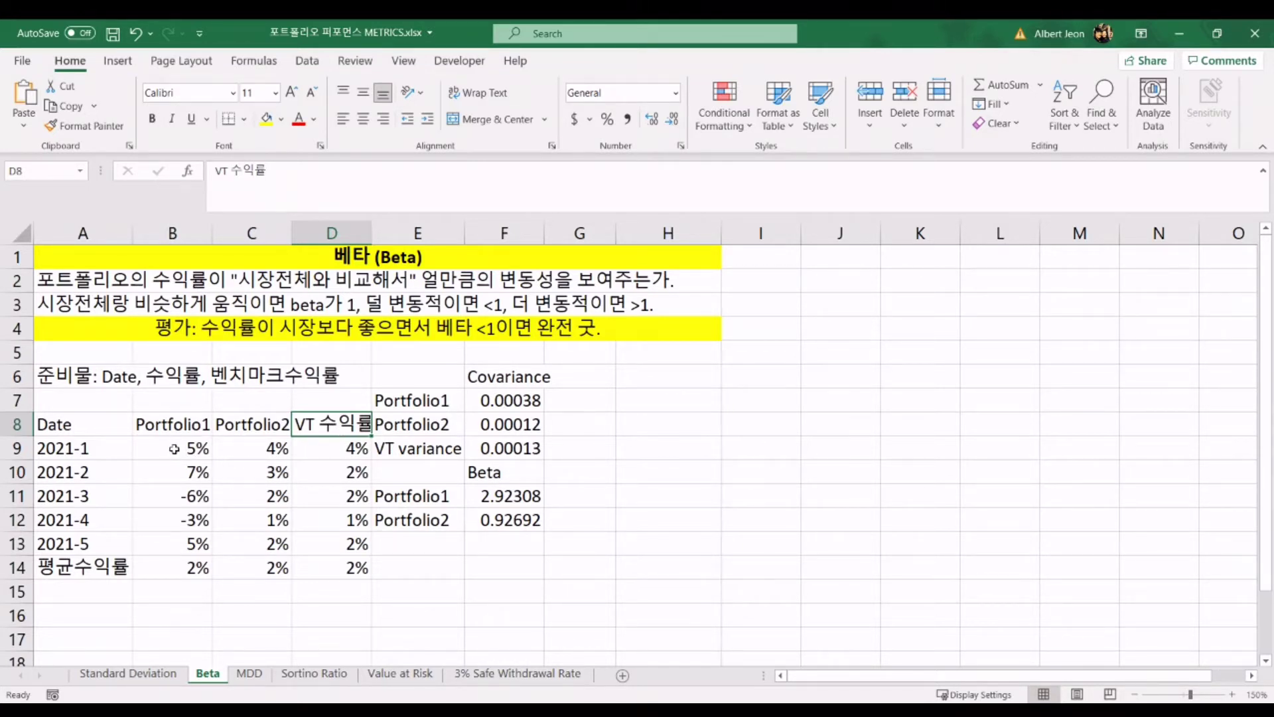
- Examine the monthly returns of Portfolio1, Portfolio2 and VT in B9:D13 and their average returns in row 14
{"action": "left_click_drag", "start_coordinate": [186, 448], "coordinate": [187, 544]}
{"action": "left_click_drag", "start_coordinate": [245, 452], "coordinate": [251, 545]}
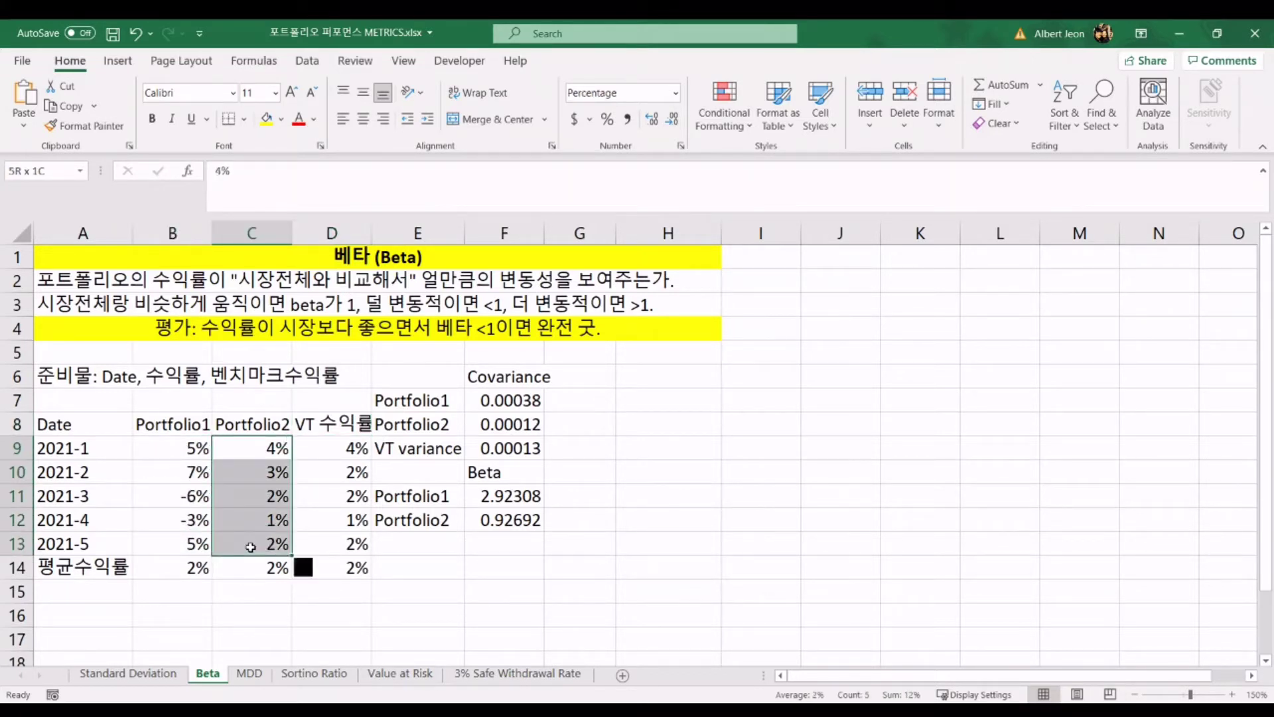
{"action": "left_click_drag", "start_coordinate": [344, 448], "coordinate": [334, 538]}
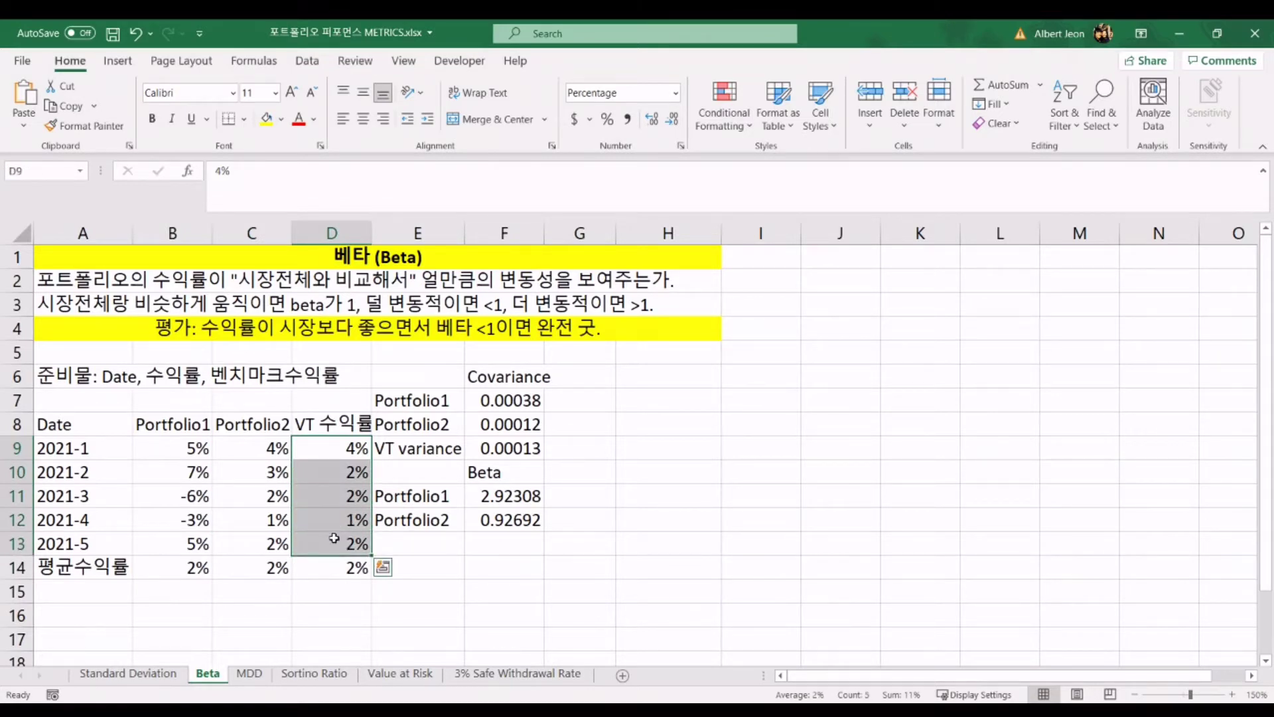
{"action": "left_click_drag", "start_coordinate": [186, 568], "coordinate": [335, 544]}
{"action": "left_click", "coordinate": [670, 463]}
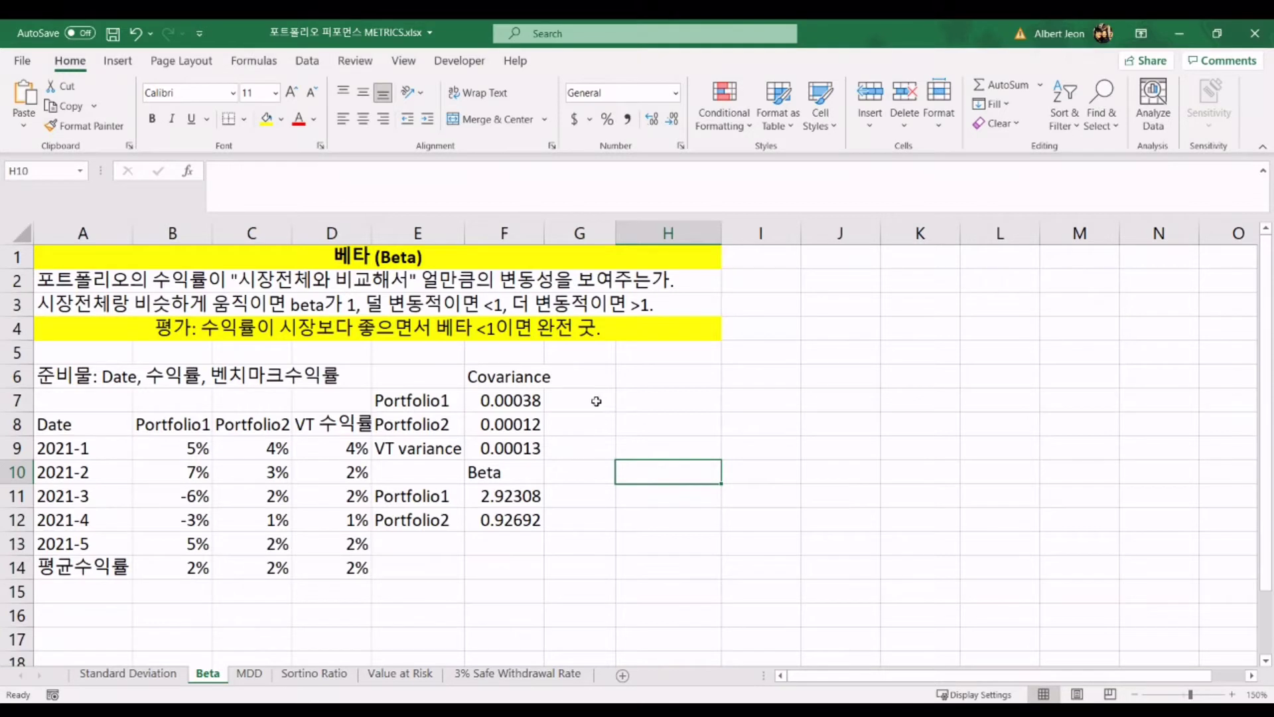
- Inspect the Portfolio1 covariance formula in F7 and its source ranges, plus the Portfolio2 covariance in F8
{"action": "left_click", "coordinate": [445, 400]}
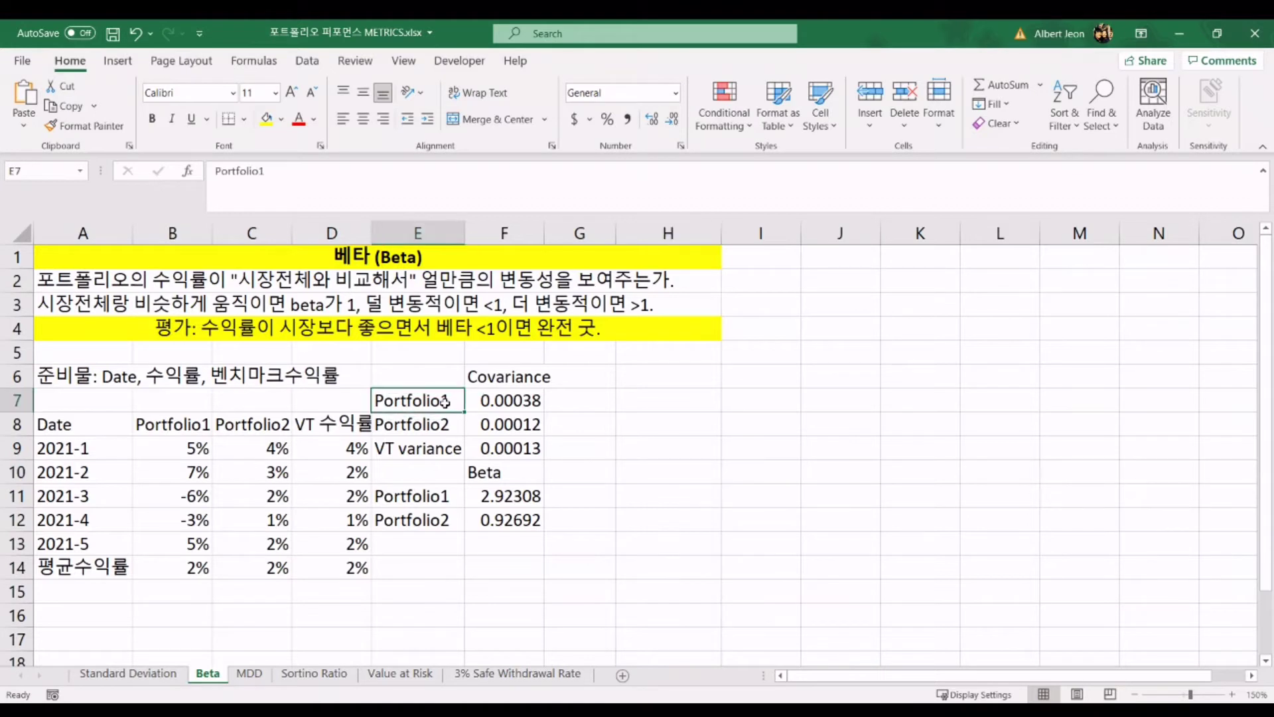
{"action": "left_click", "coordinate": [520, 401]}
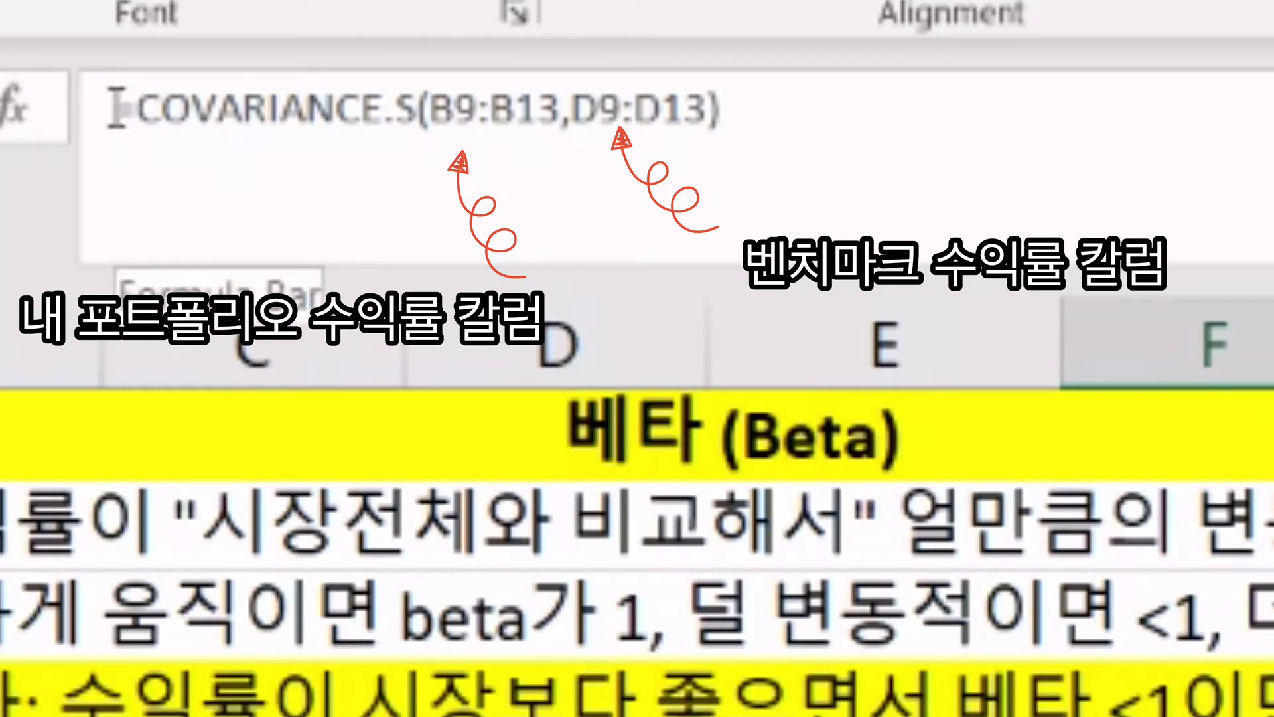
{"action": "left_click_drag", "start_coordinate": [116, 108], "coordinate": [788, 126]}
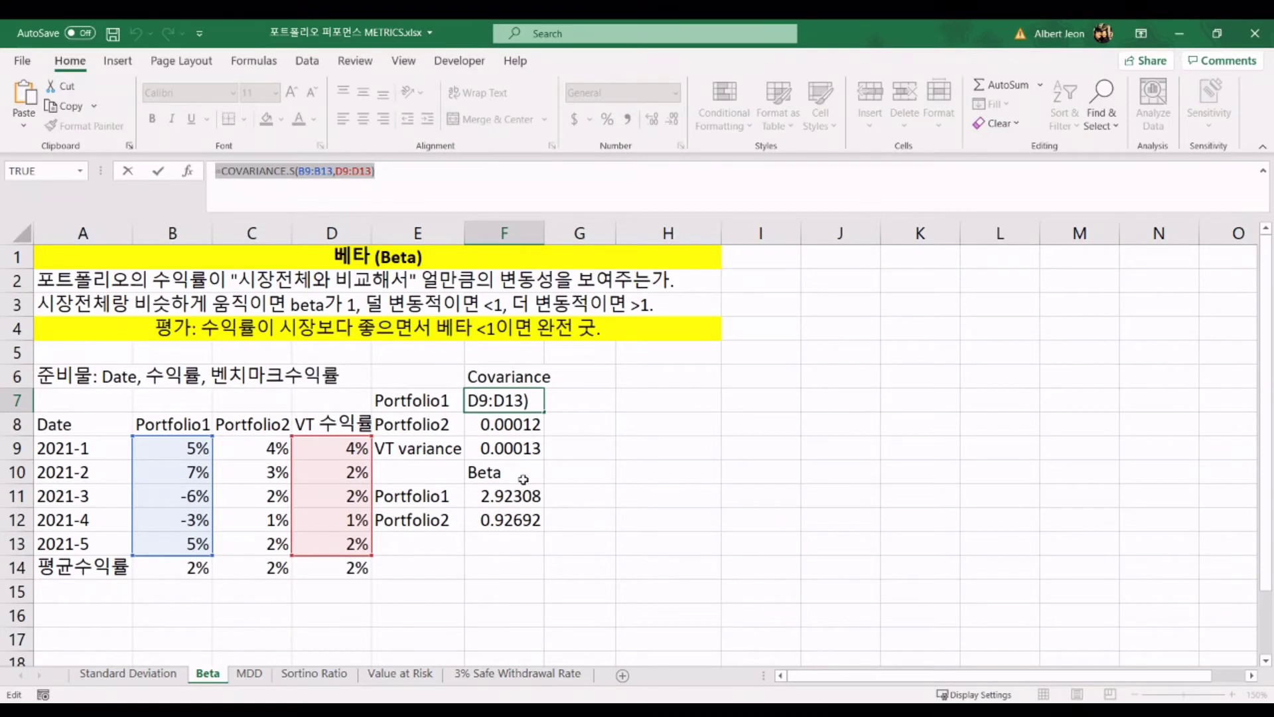
{"action": "key", "text": "Return"}
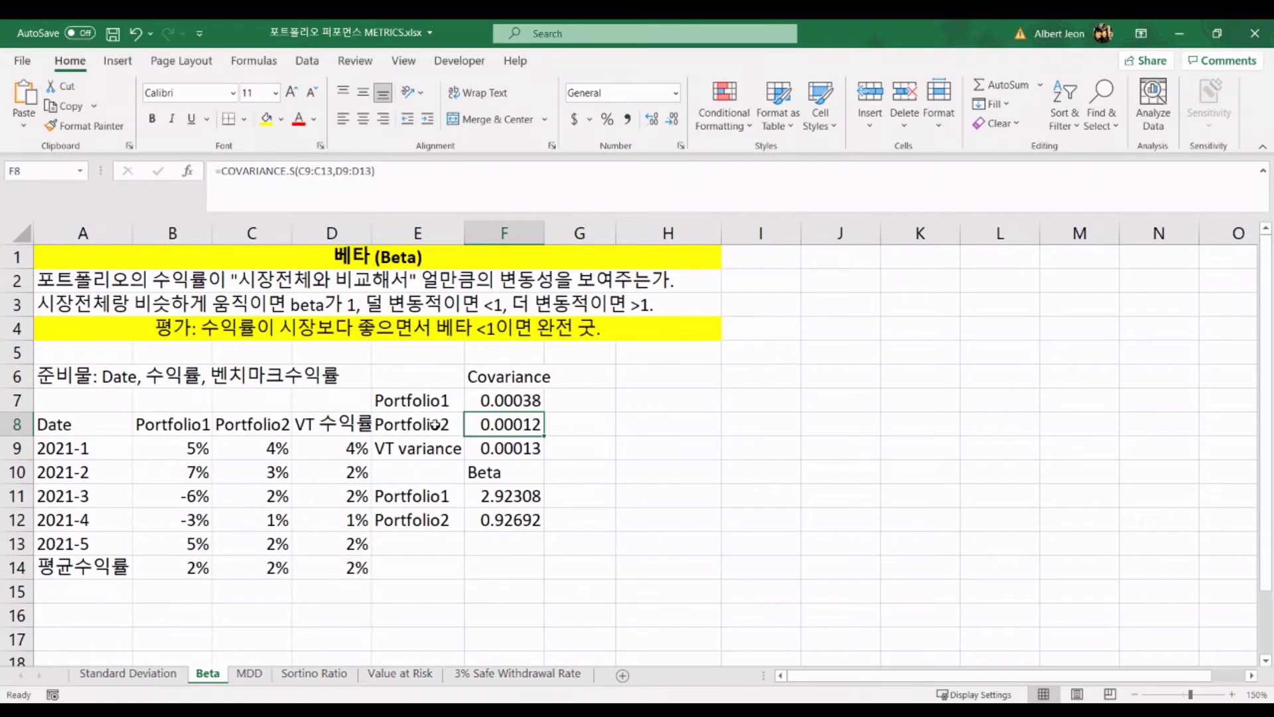
{"action": "left_click_drag", "start_coordinate": [428, 425], "coordinate": [519, 425]}
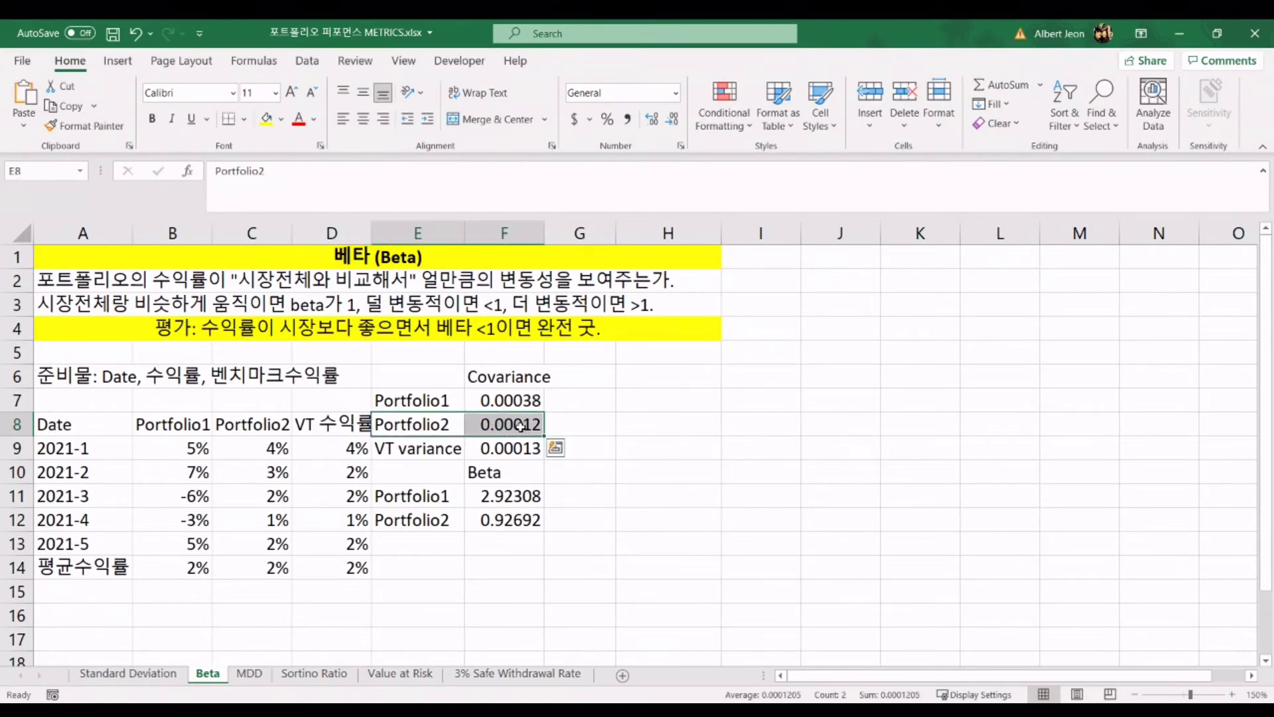
{"action": "left_click", "coordinate": [644, 468]}
- Inspect the VT variance formula in F9 and the benchmark return range it uses
{"action": "left_click", "coordinate": [432, 451]}
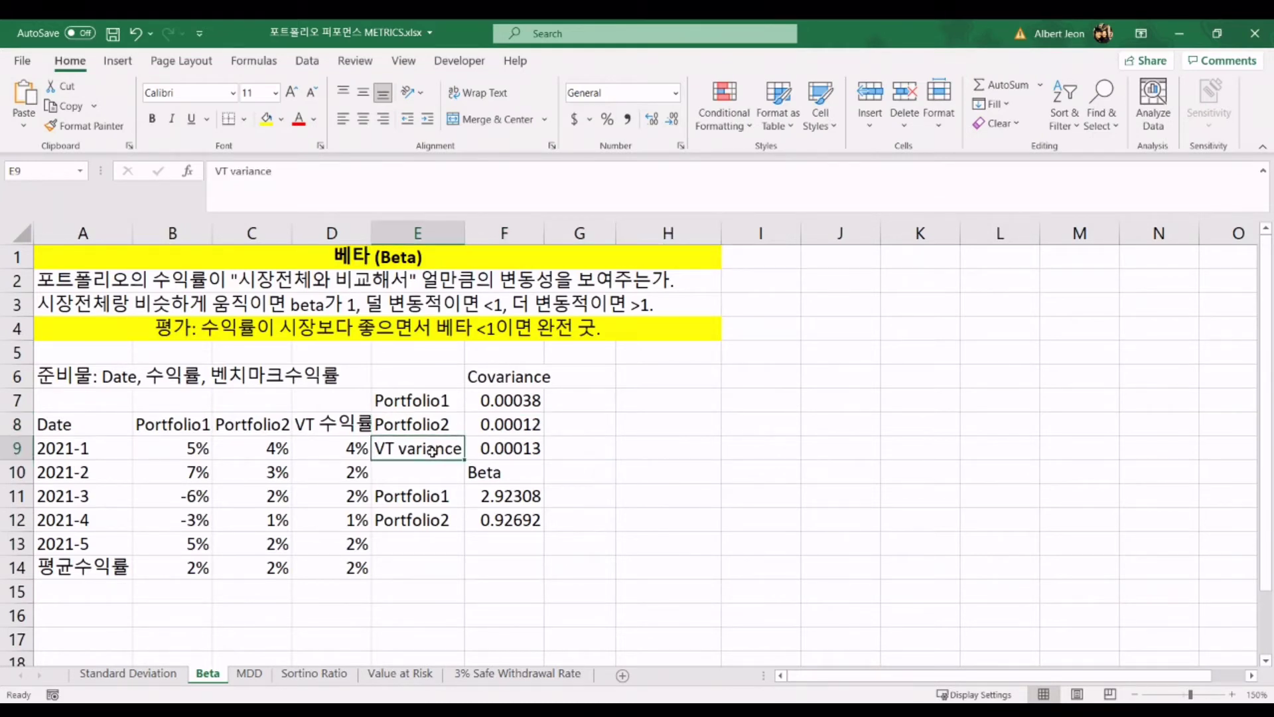
{"action": "left_click", "coordinate": [478, 449]}
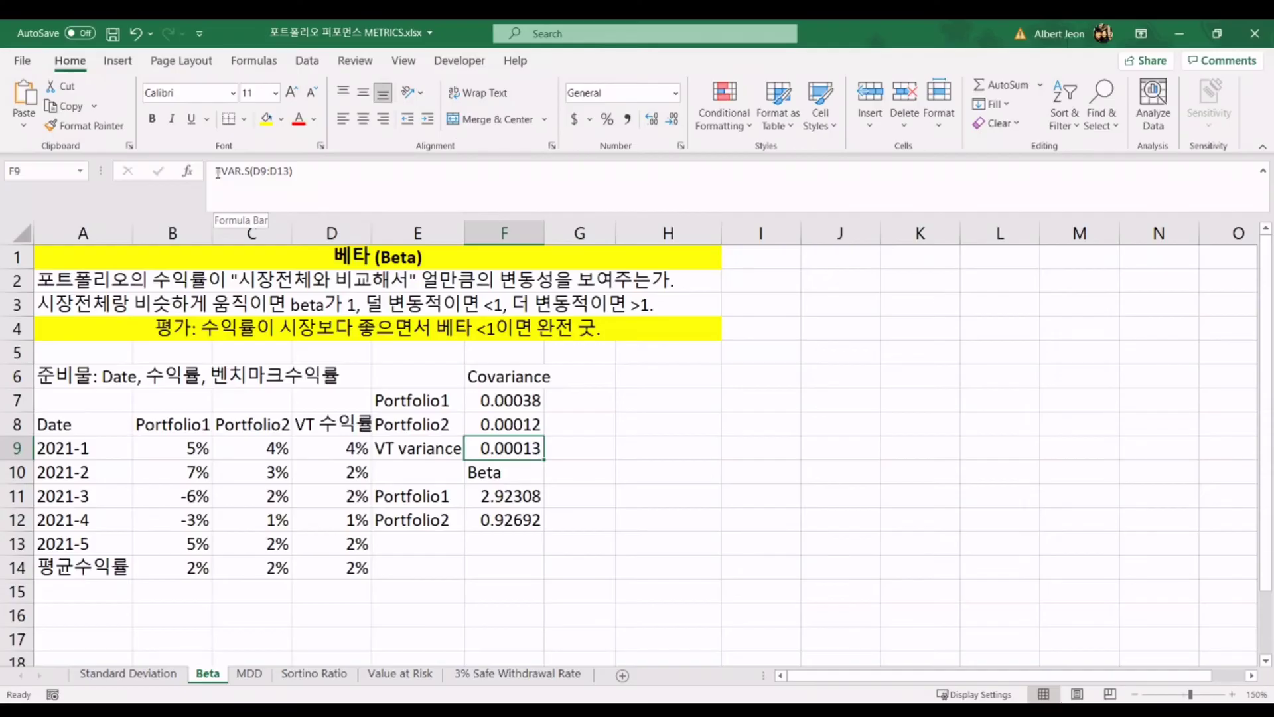
{"action": "left_click_drag", "start_coordinate": [218, 173], "coordinate": [312, 174]}
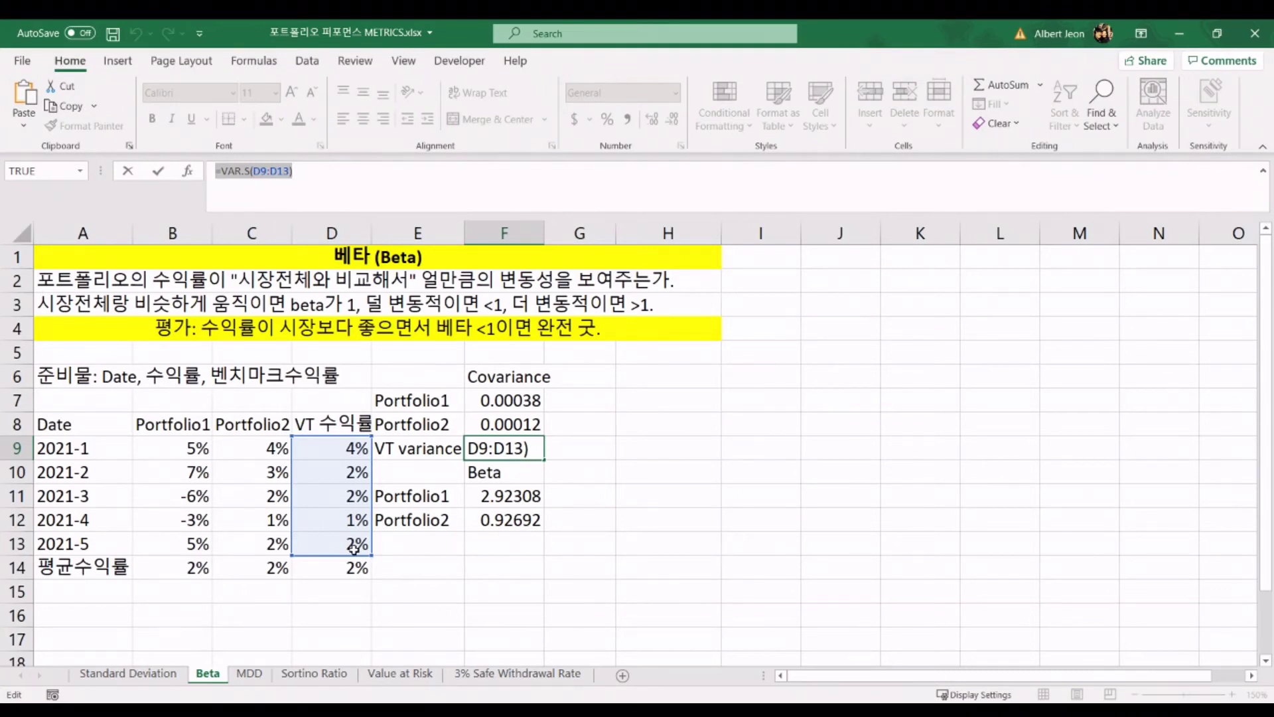
{"action": "key", "text": "Return"}
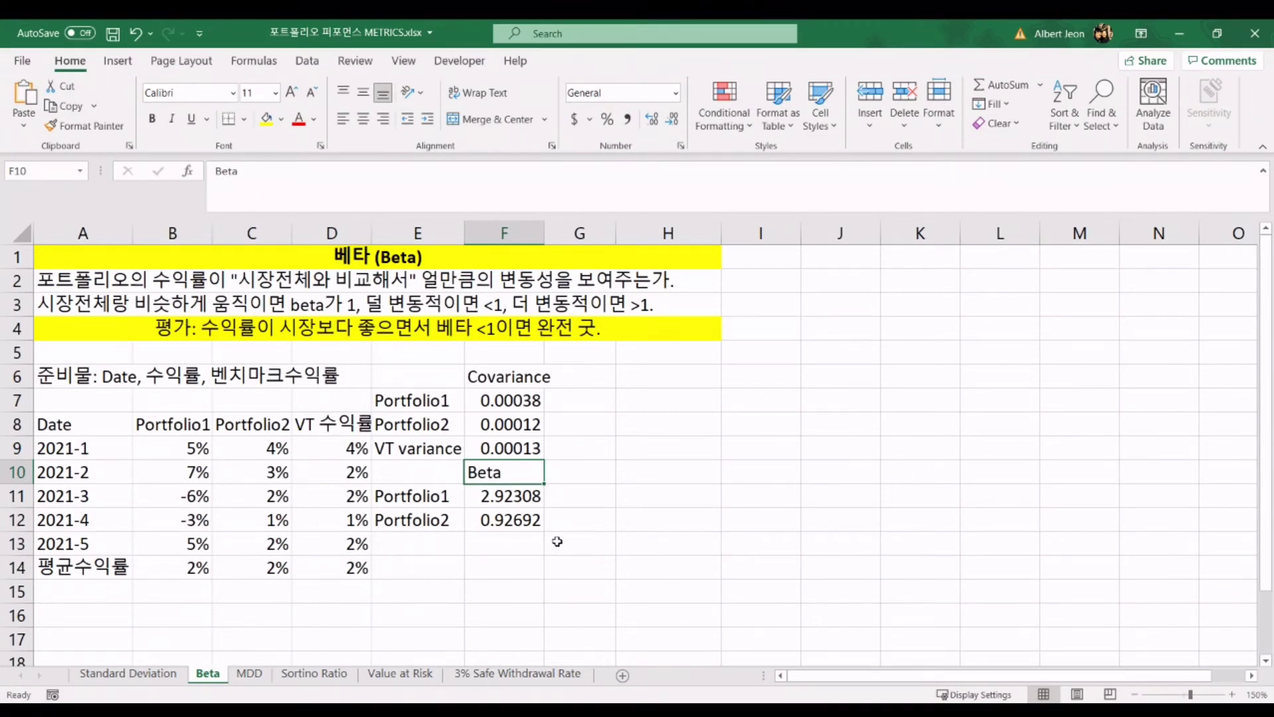
- Inspect the Portfolio1 beta formula in F11 and the covariance and variance cells it references
{"action": "left_click", "coordinate": [481, 494]}
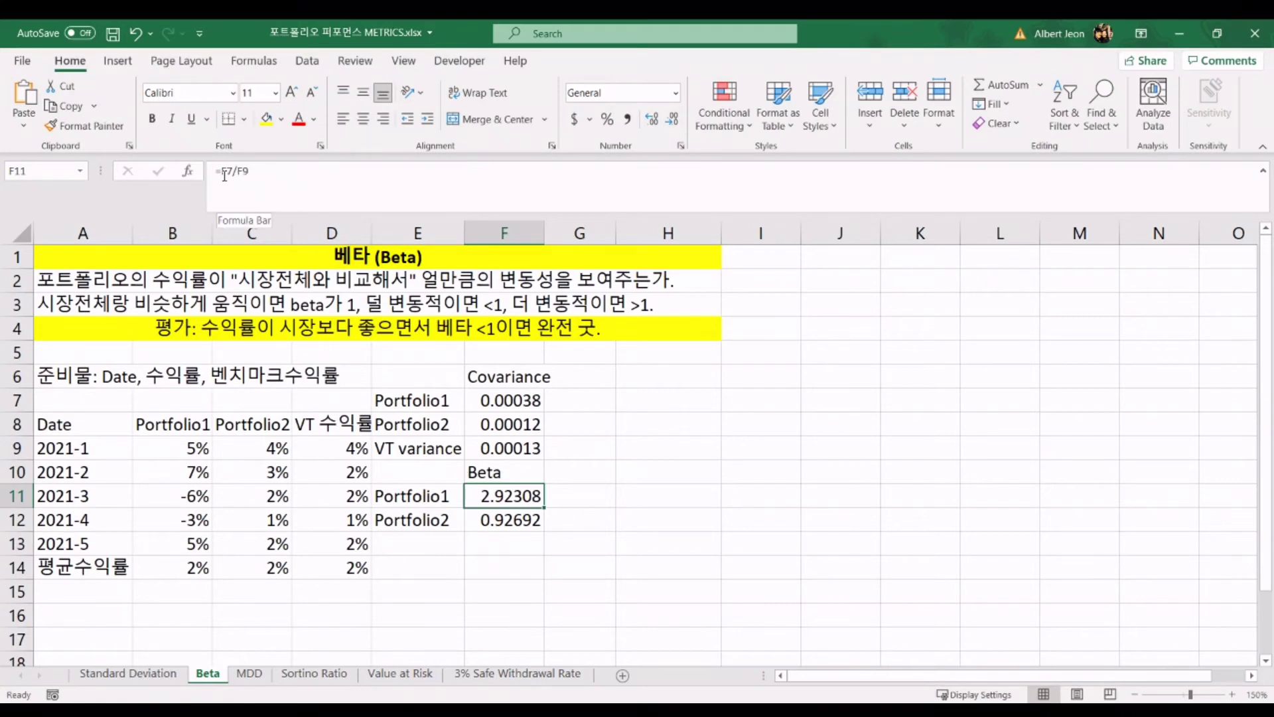
{"action": "left_click_drag", "start_coordinate": [222, 172], "coordinate": [250, 175]}
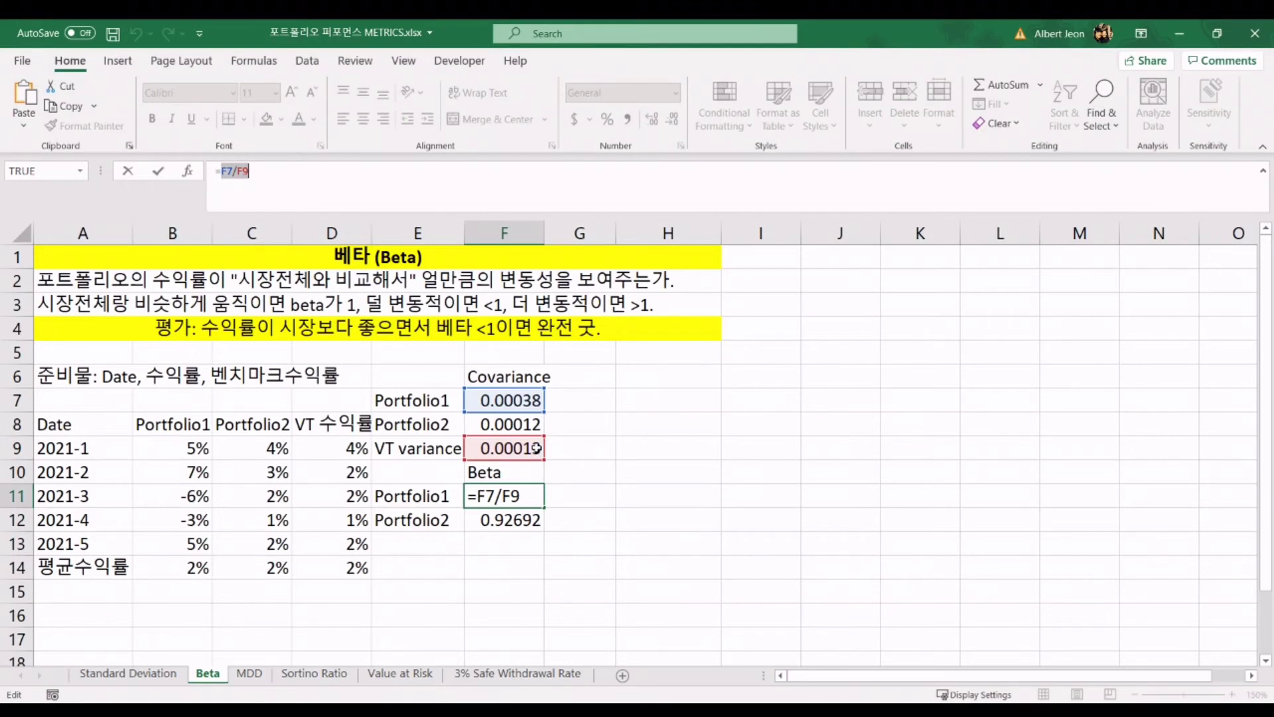
{"action": "key", "text": "Return"}
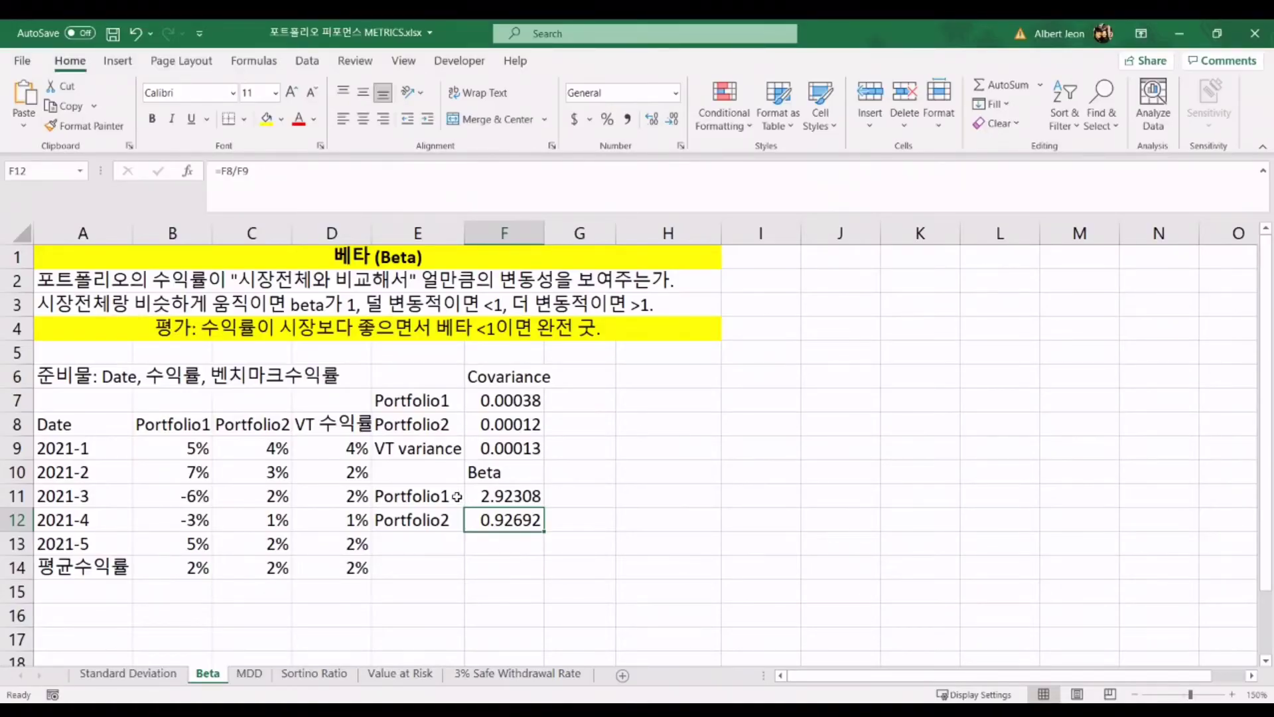
- Compare the monthly returns of Portfolio1 and Portfolio2 and the average returns in row 14 against the VT benchmark
{"action": "left_click_drag", "start_coordinate": [198, 450], "coordinate": [206, 546]}
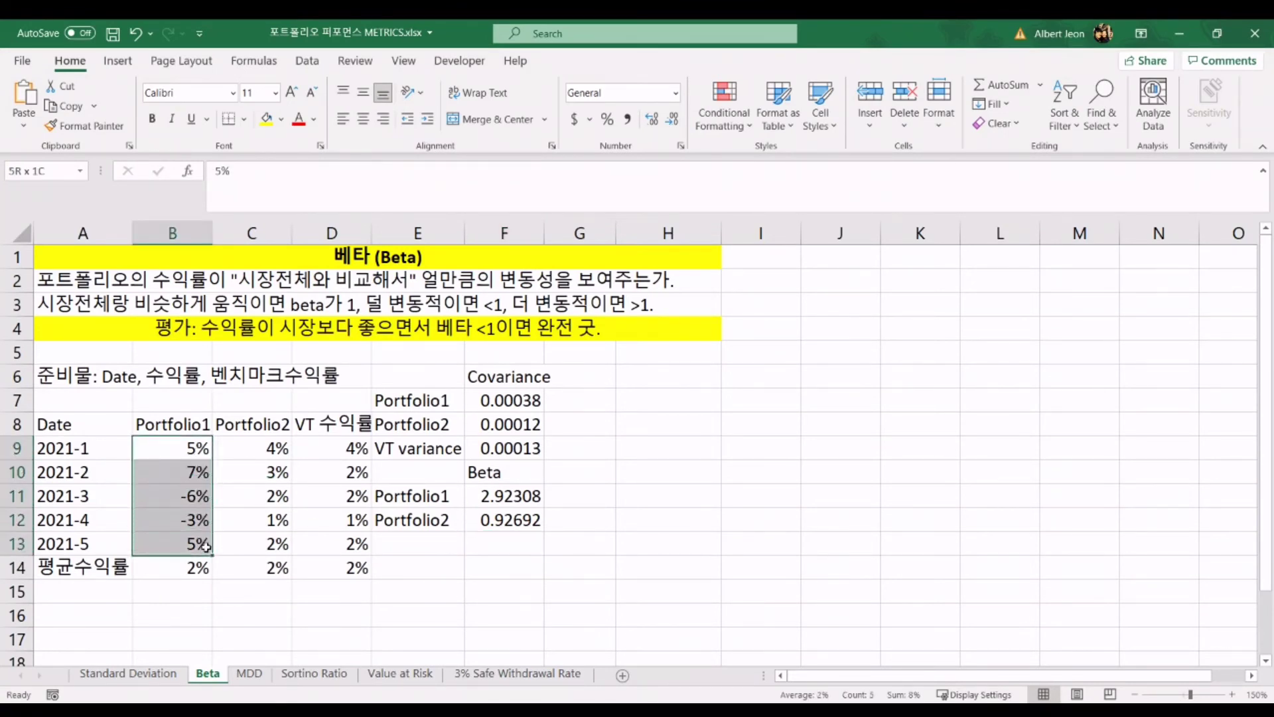
{"action": "left_click_drag", "start_coordinate": [192, 568], "coordinate": [319, 569]}
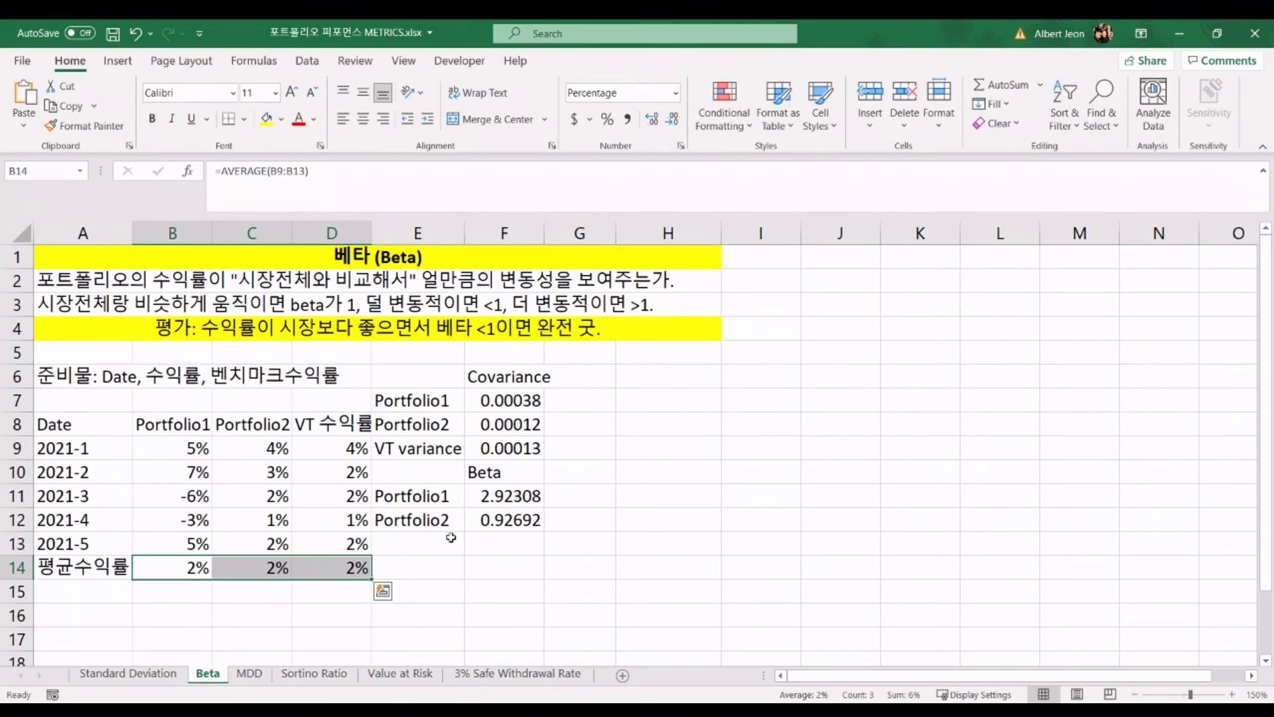
{"action": "left_click", "coordinate": [346, 569]}
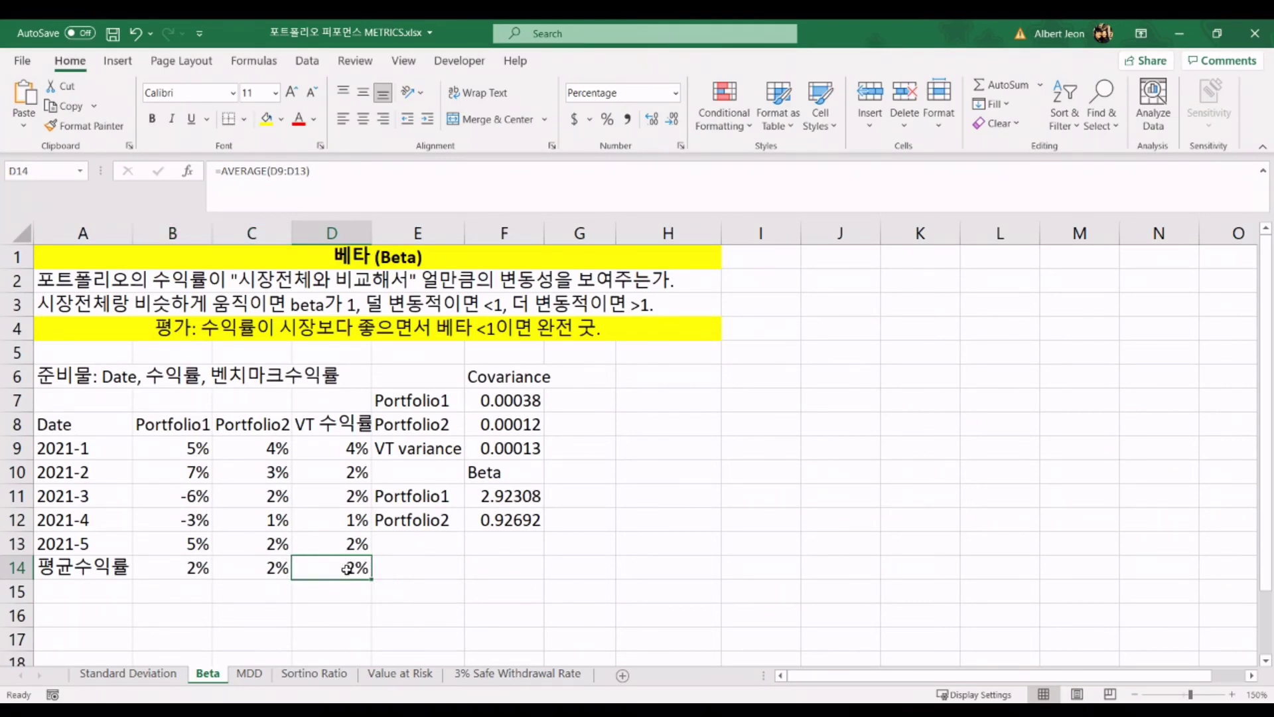
{"action": "left_click_drag", "start_coordinate": [173, 458], "coordinate": [176, 533]}
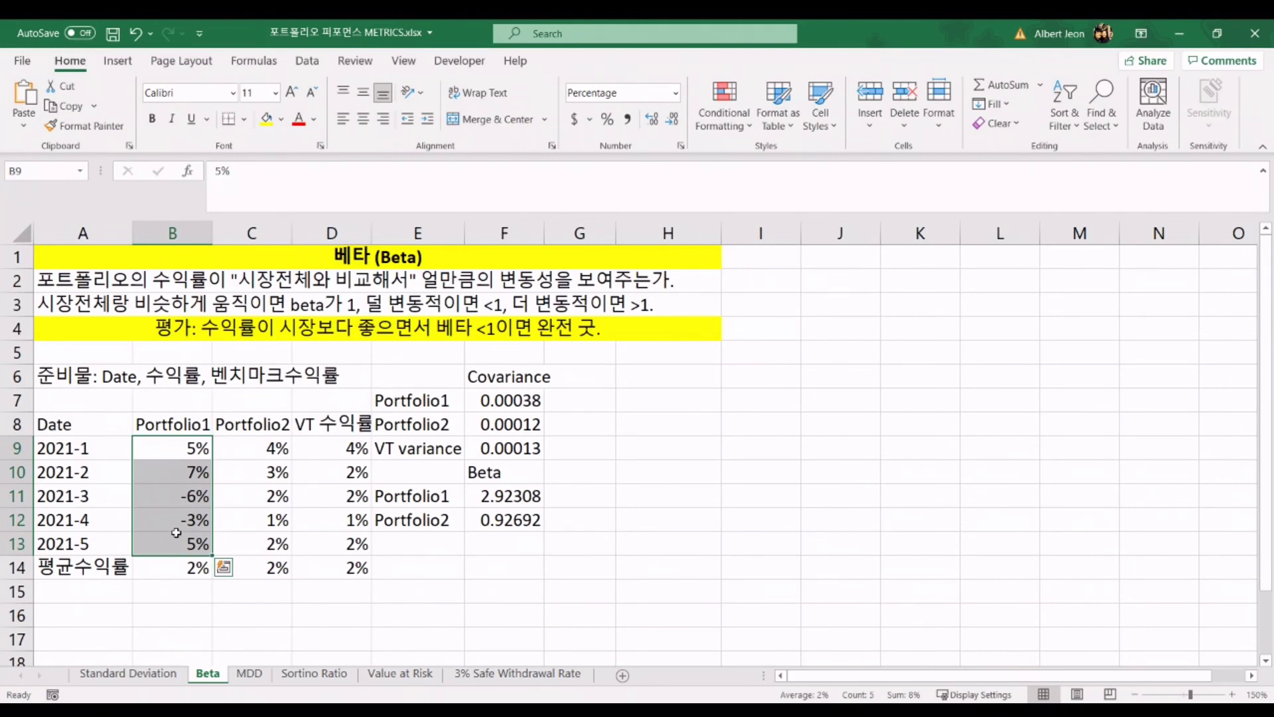
{"action": "left_click_drag", "start_coordinate": [270, 425], "coordinate": [276, 571]}
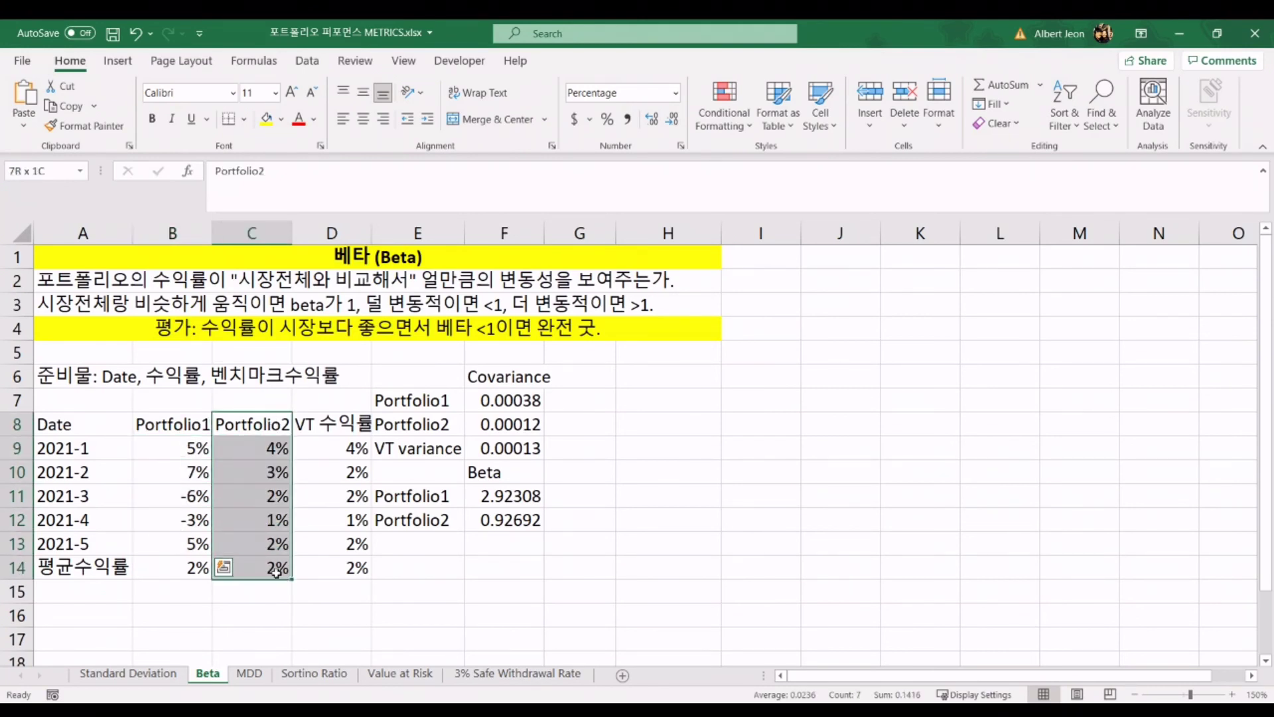
{"action": "left_click", "coordinate": [589, 569]}
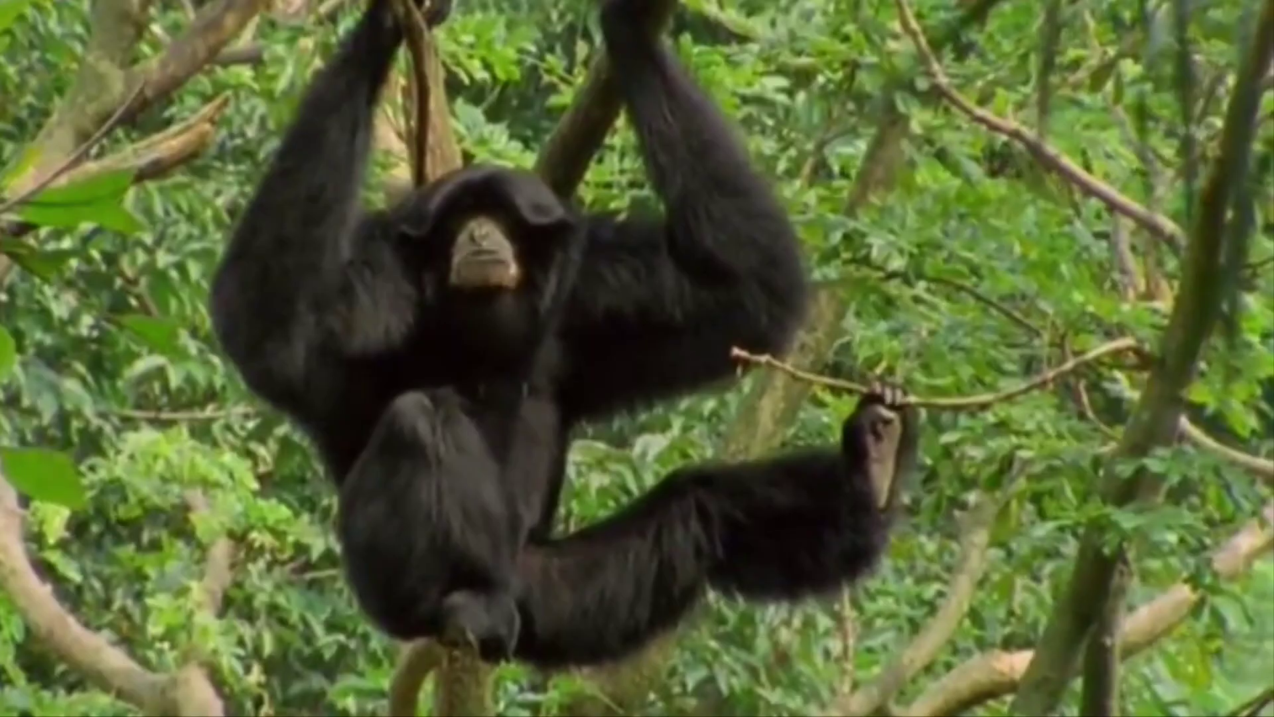